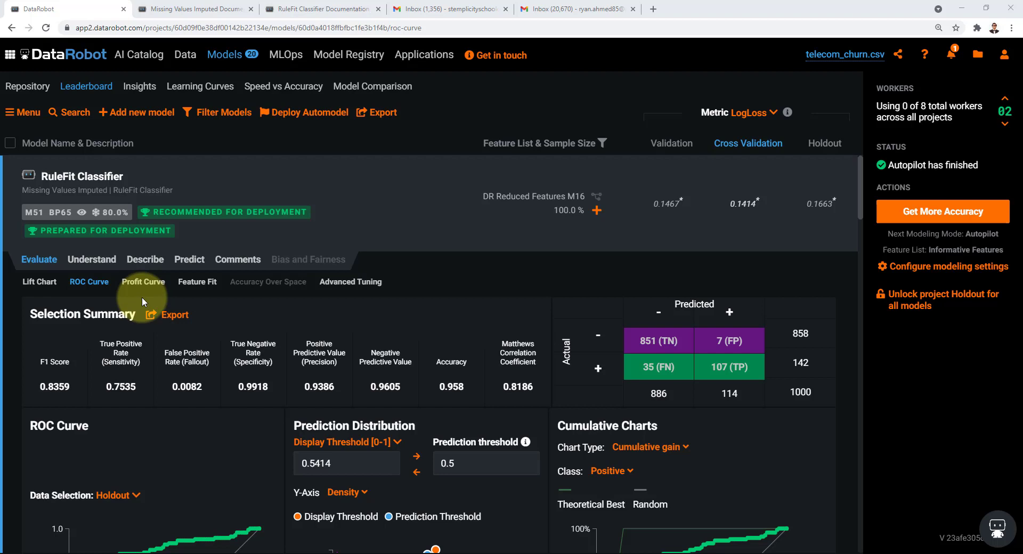
# Step: Go to the Insights page of the telecom_churn project from the Leaderboard
pyautogui.moveTo(179, 229)
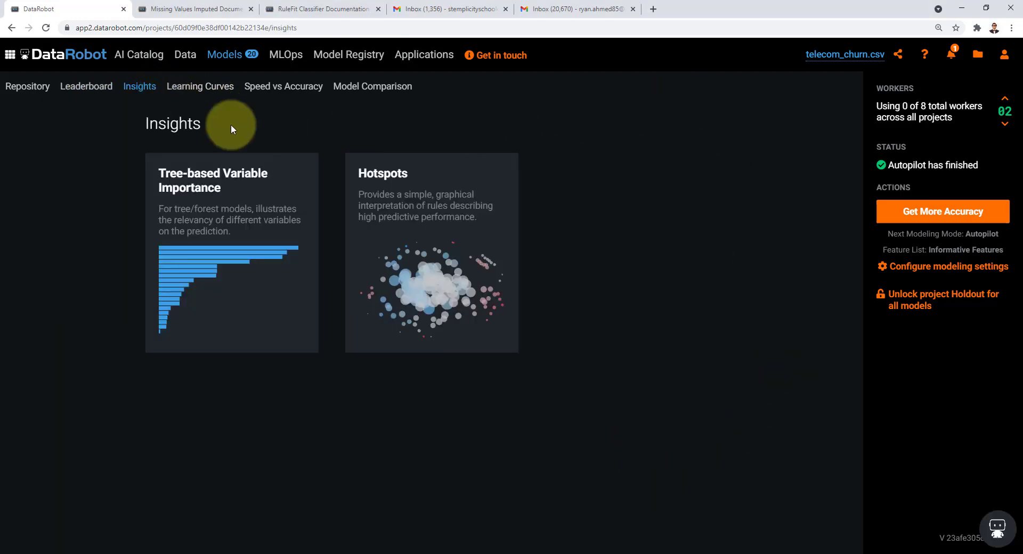
# Step: Open the Tree-based Variable Importance chart for the RandomForest Classifier (Gini)
pyautogui.click(204, 201)
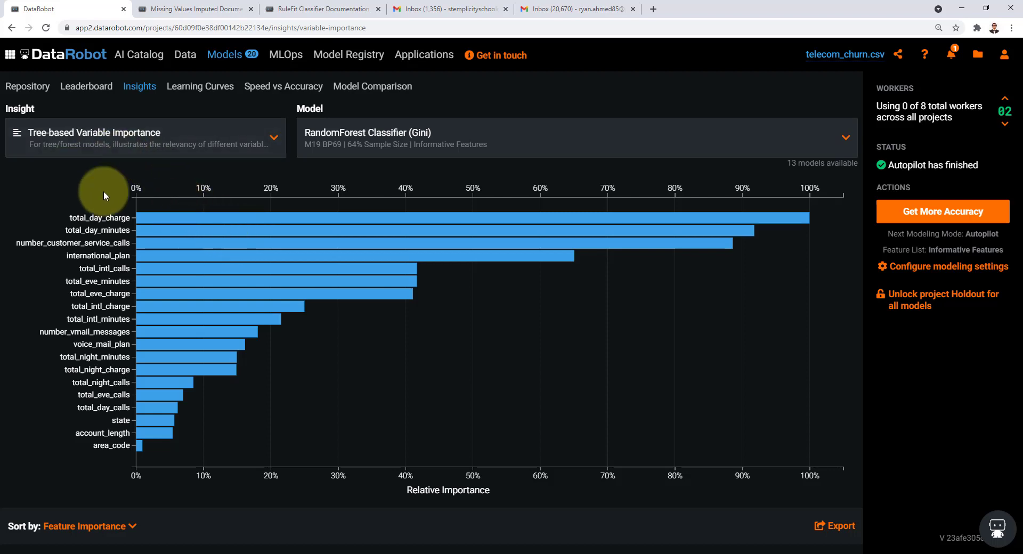
# Step: Deploy the top RuleFit Classifier from the Leaderboard and view its current applications
pyautogui.click(224, 53)
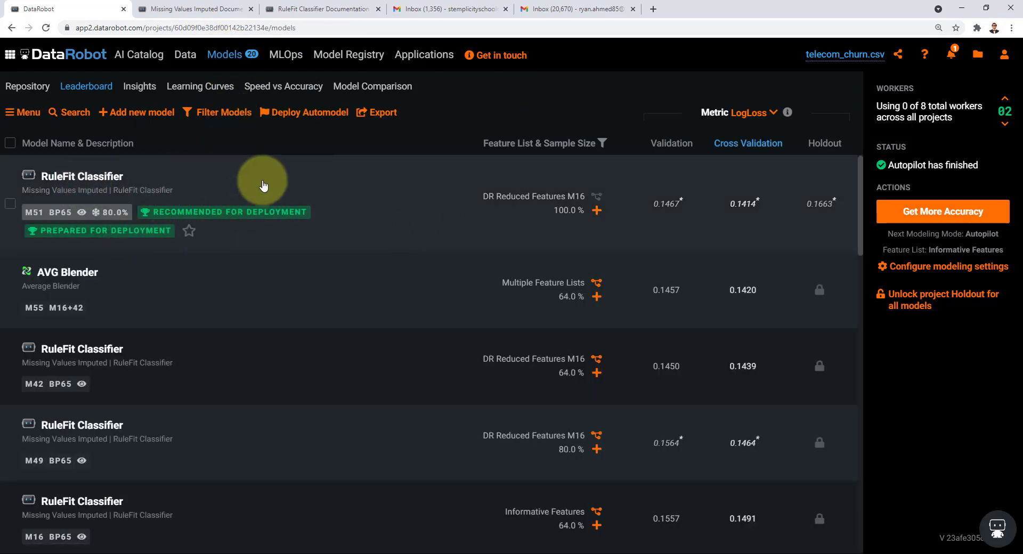
pyautogui.click(161, 176)
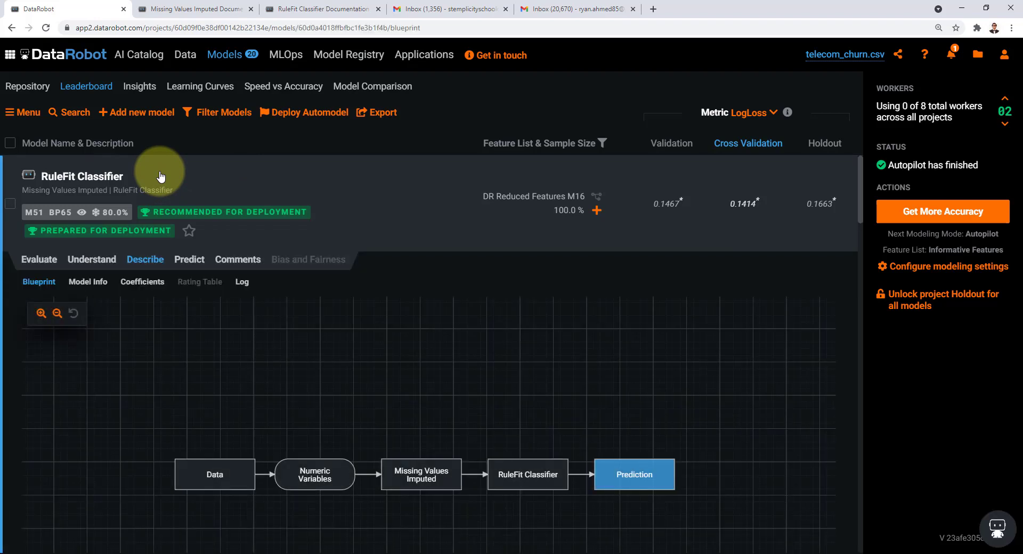
pyautogui.click(311, 113)
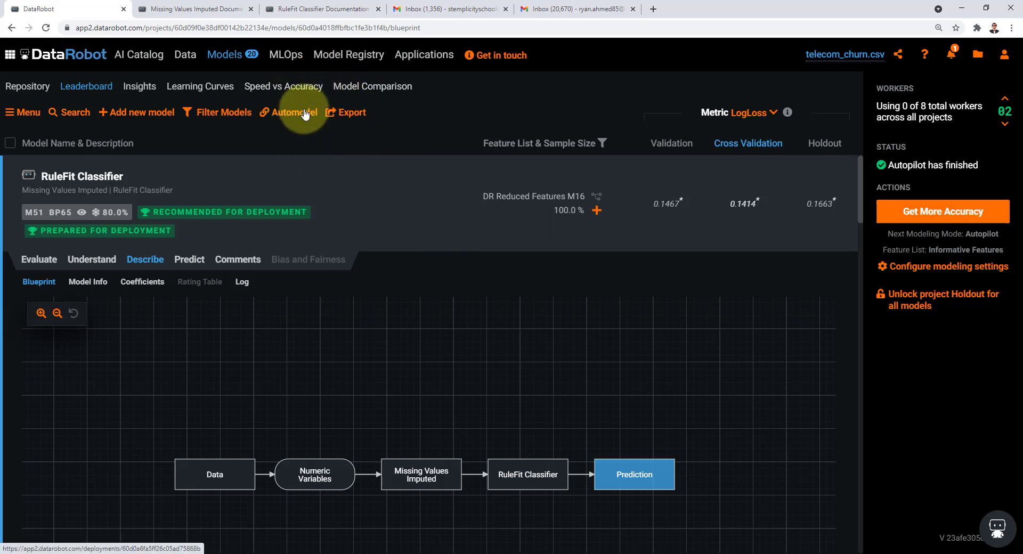
pyautogui.click(304, 114)
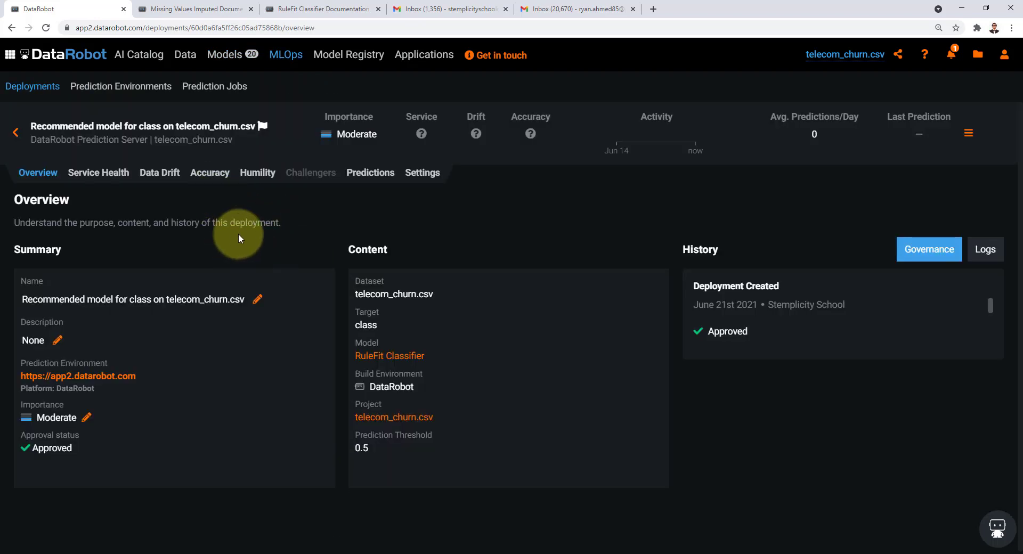
pyautogui.click(408, 55)
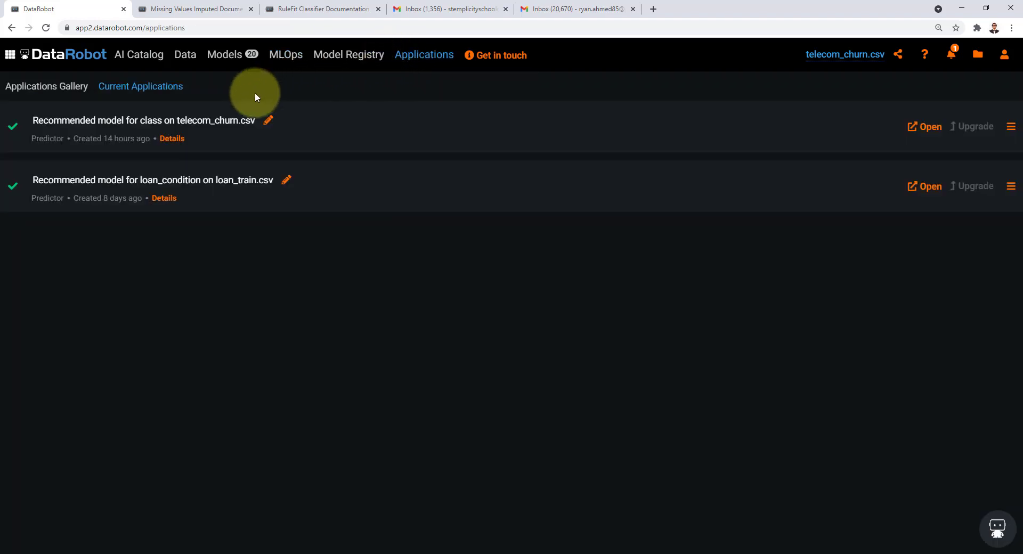
# Step: Launch a Predictor app from the Applications Gallery using the telecom_churn class deployment
pyautogui.click(51, 93)
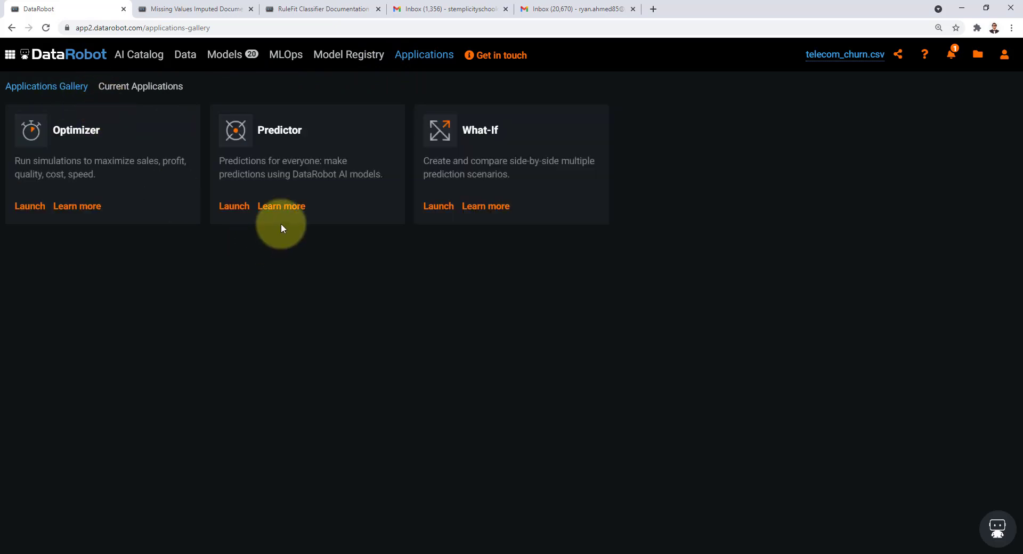
pyautogui.click(236, 208)
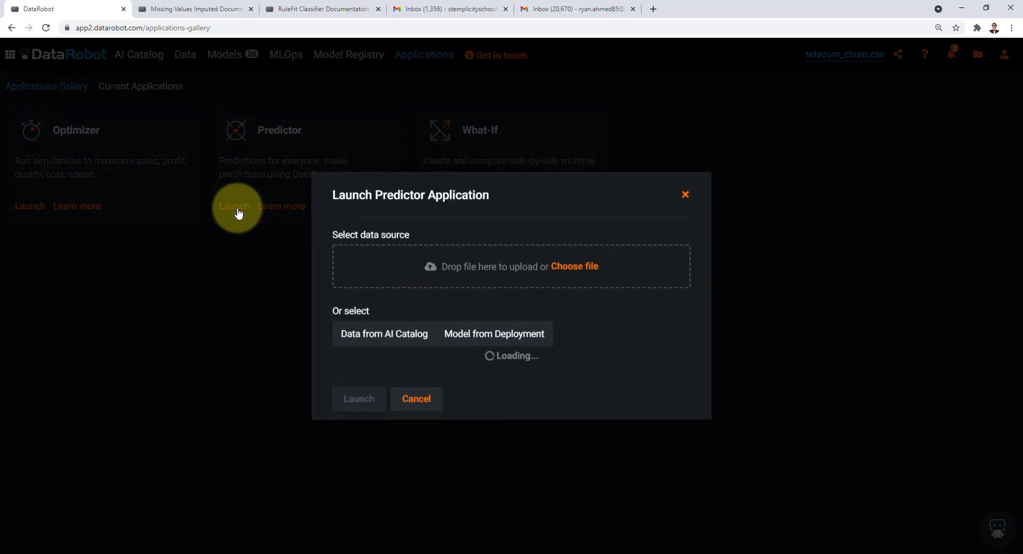
pyautogui.click(484, 313)
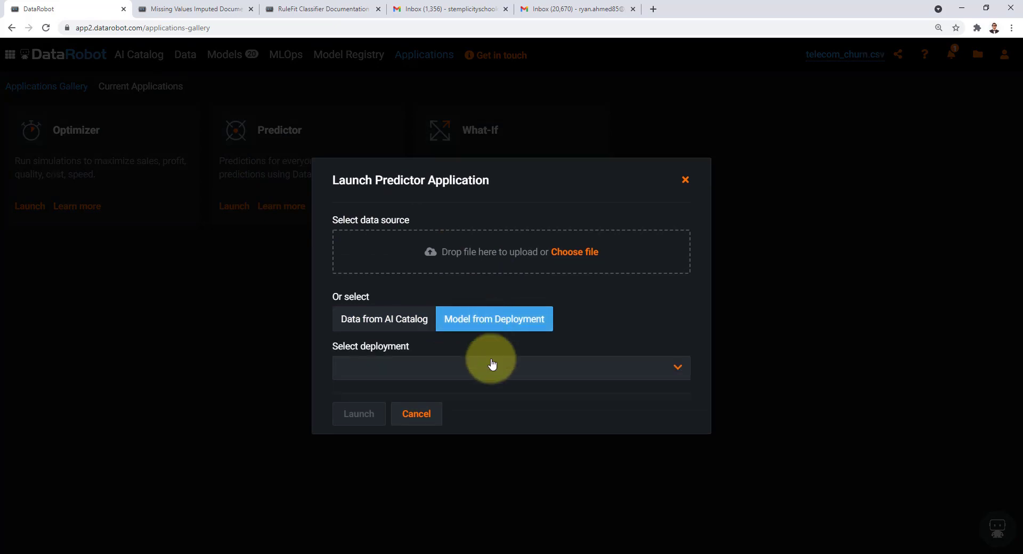
pyautogui.click(517, 376)
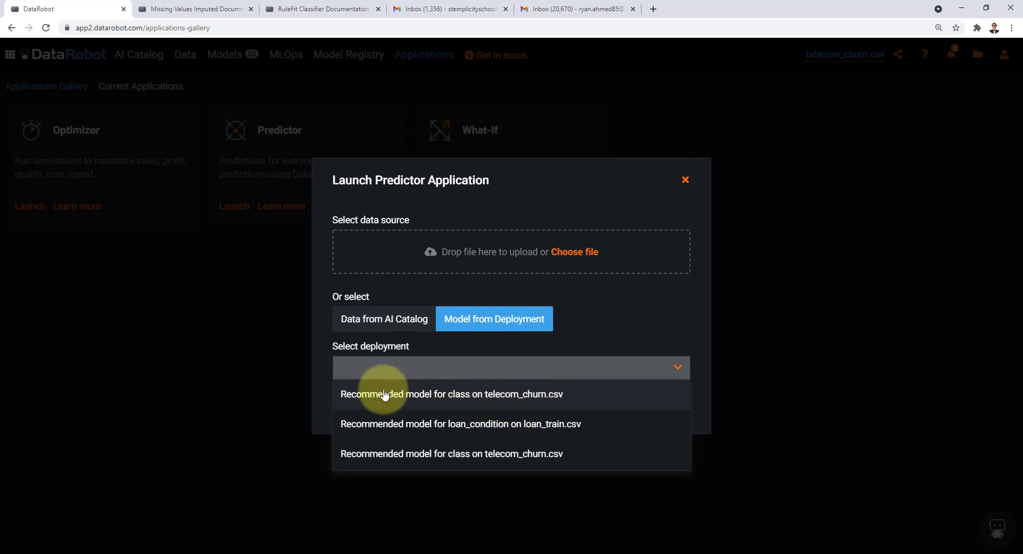
pyautogui.click(565, 397)
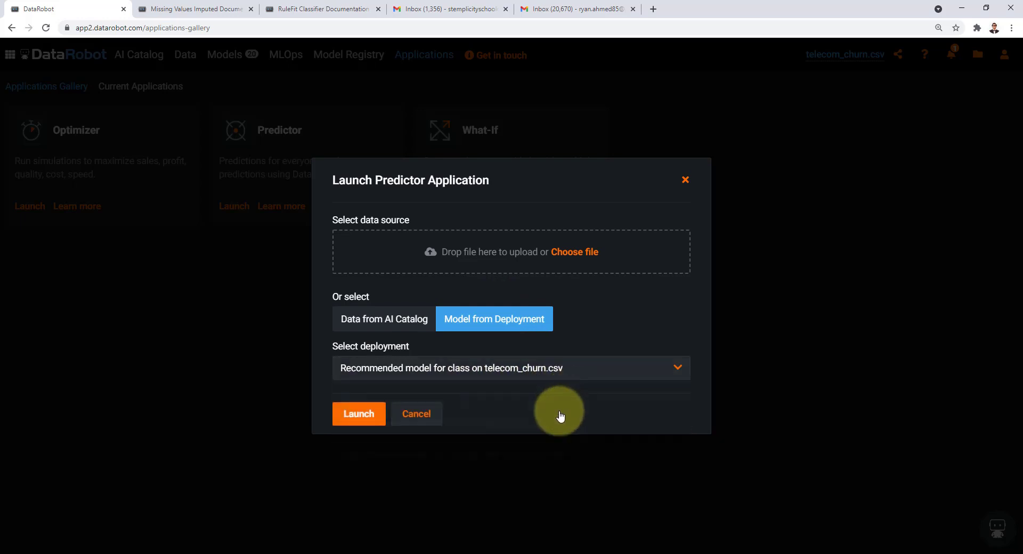
pyautogui.click(355, 416)
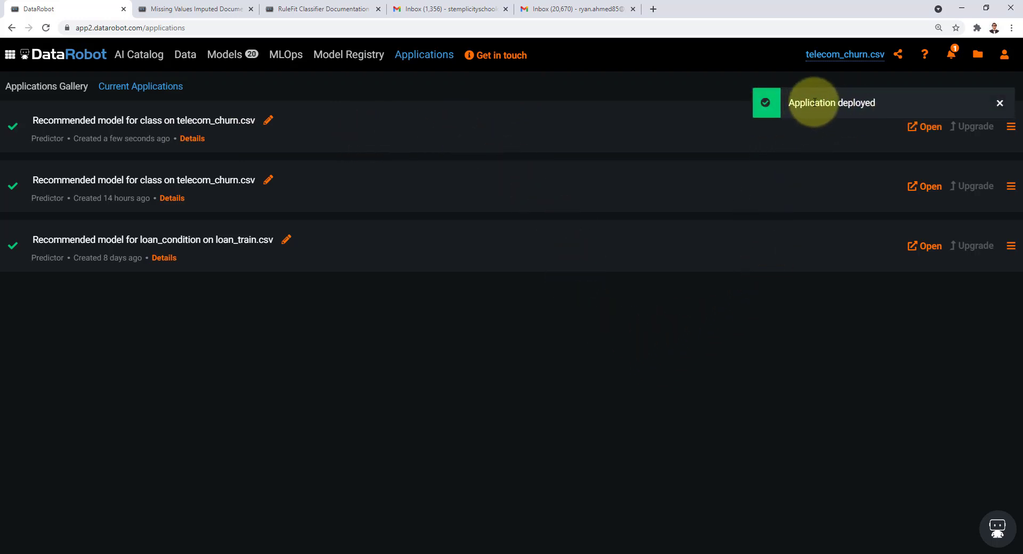
# Step: Open the new churn Predictor app and start a New Record, checking its feature fields
pyautogui.click(930, 130)
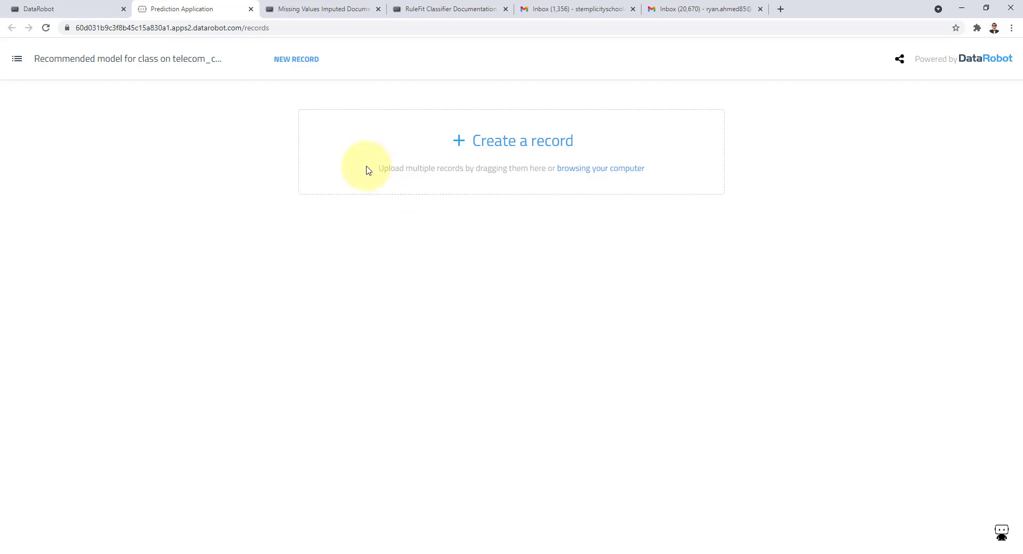
pyautogui.click(303, 64)
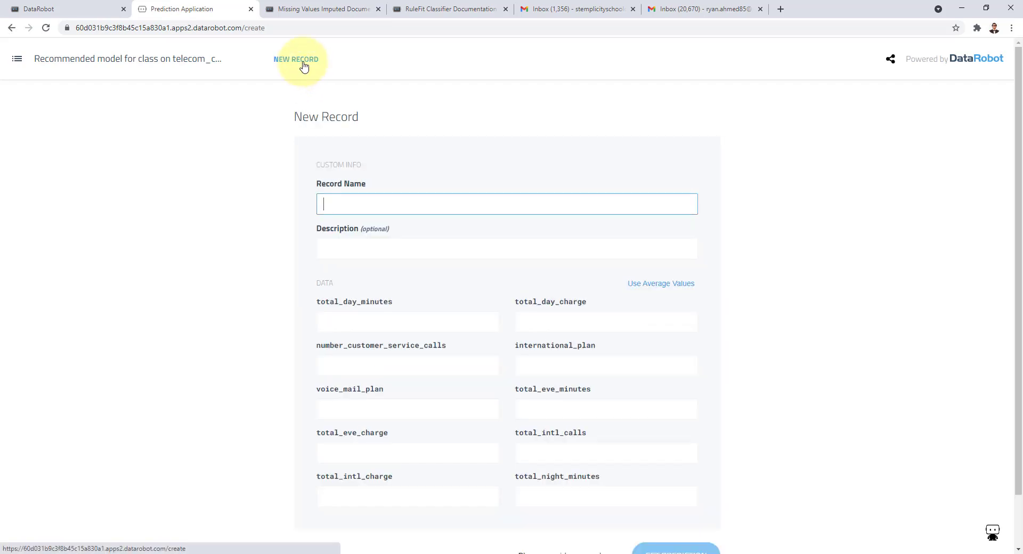
pyautogui.scroll(-1, 215, 288)
pyautogui.scroll(1, 215, 288)
pyautogui.click(376, 326)
pyautogui.click(569, 327)
pyautogui.click(427, 370)
pyautogui.click(586, 373)
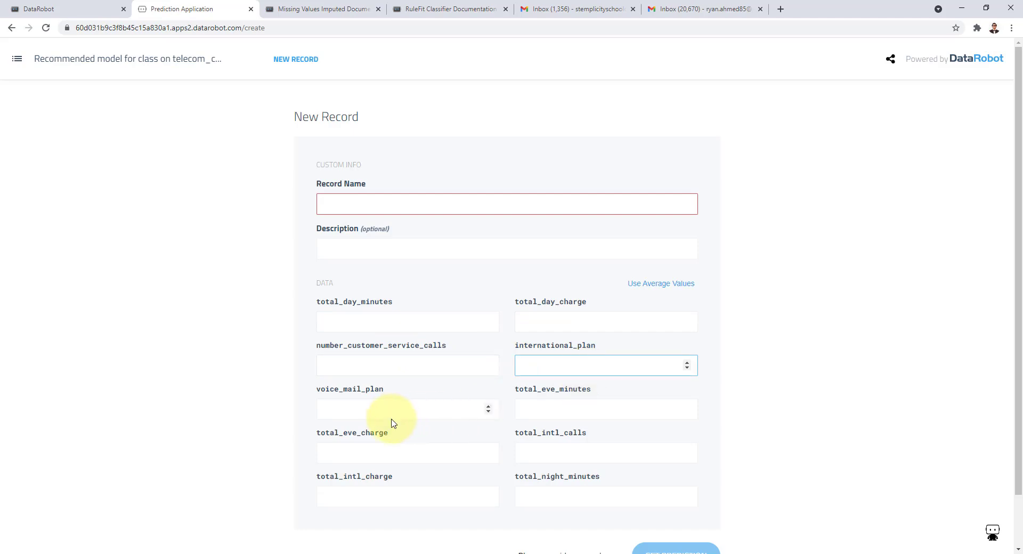
pyautogui.scroll(-1, 397, 426)
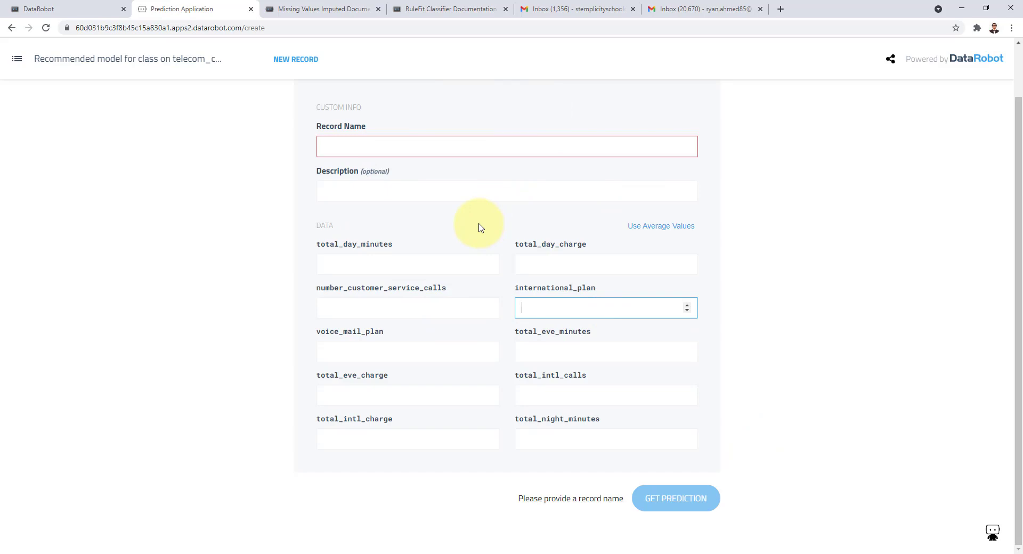
pyautogui.scroll(1, 478, 228)
# Step: Name the record test1 and fill every feature field with average values
pyautogui.click(450, 204)
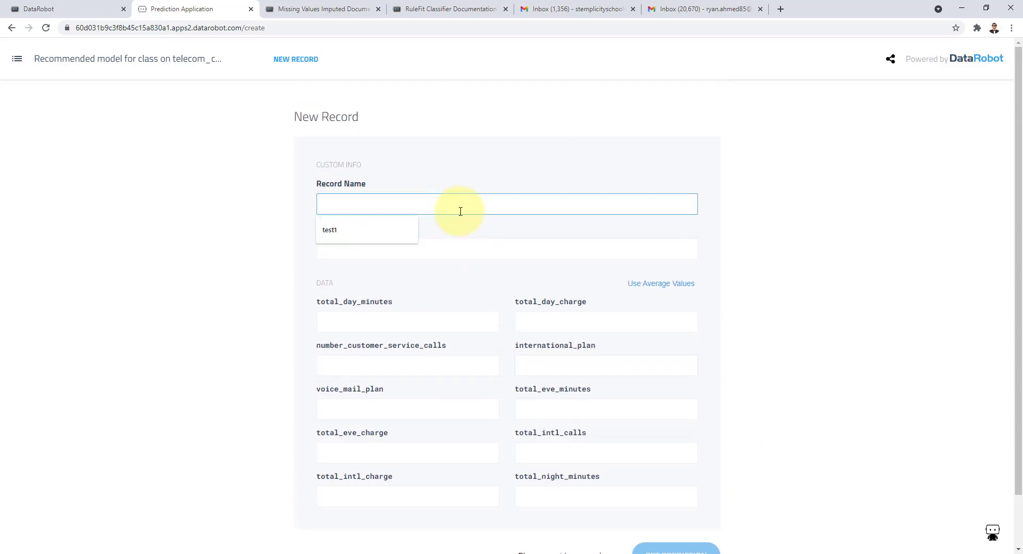
pyautogui.click(367, 230)
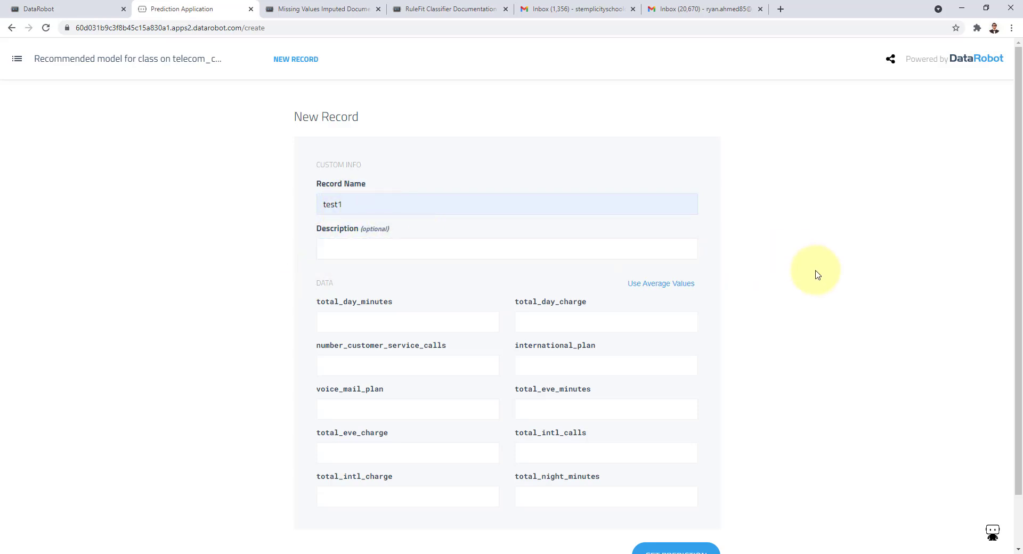
pyautogui.scroll(-1, 815, 274)
pyautogui.click(402, 263)
pyautogui.click(670, 231)
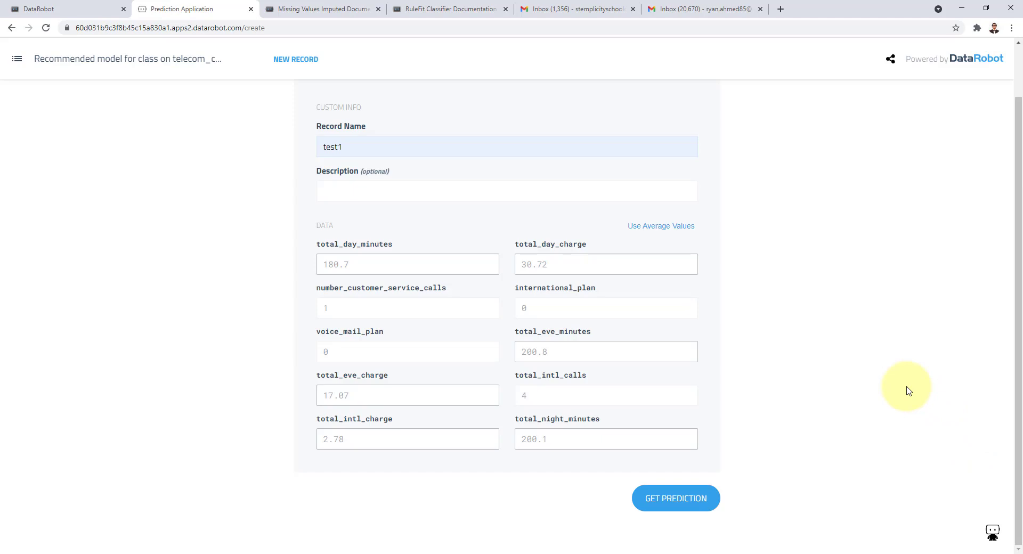
pyautogui.scroll(1, 200, 335)
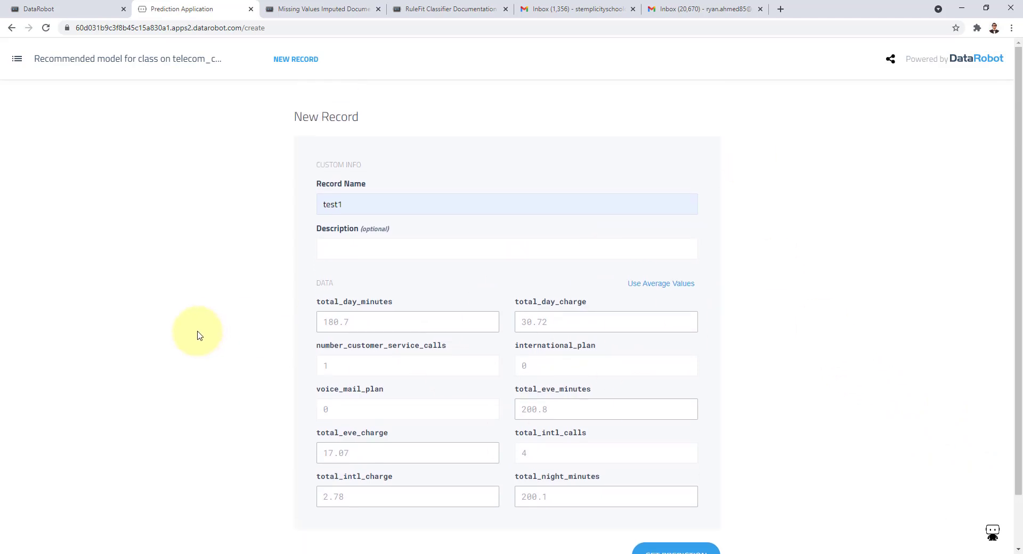
# Step: Review test1's 1.86% LOW churn result and the distribution chart
pyautogui.scroll(-1, 198, 336)
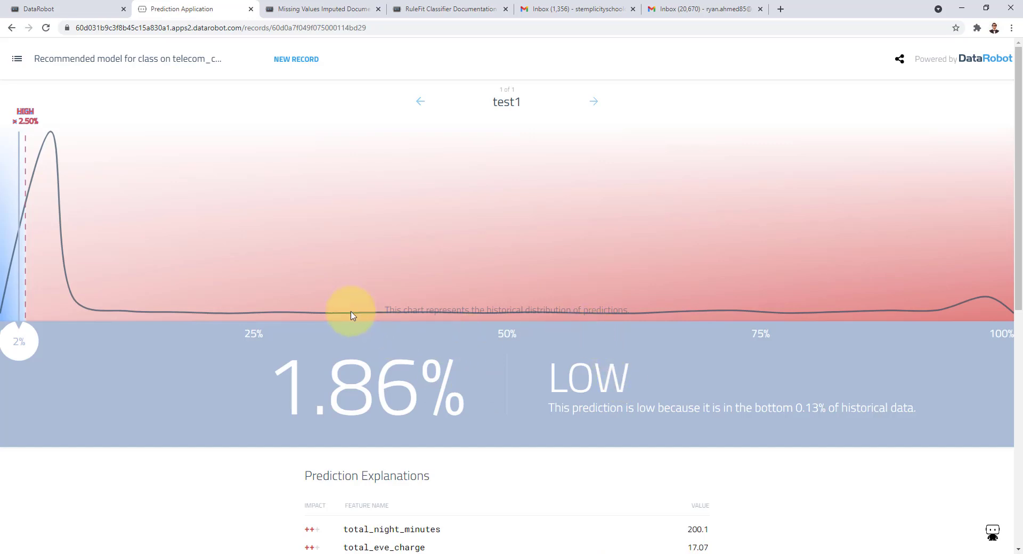
pyautogui.scroll(-2, 566, 381)
pyautogui.moveTo(552, 278); pyautogui.dragTo(927, 320)
pyautogui.click(927, 320)
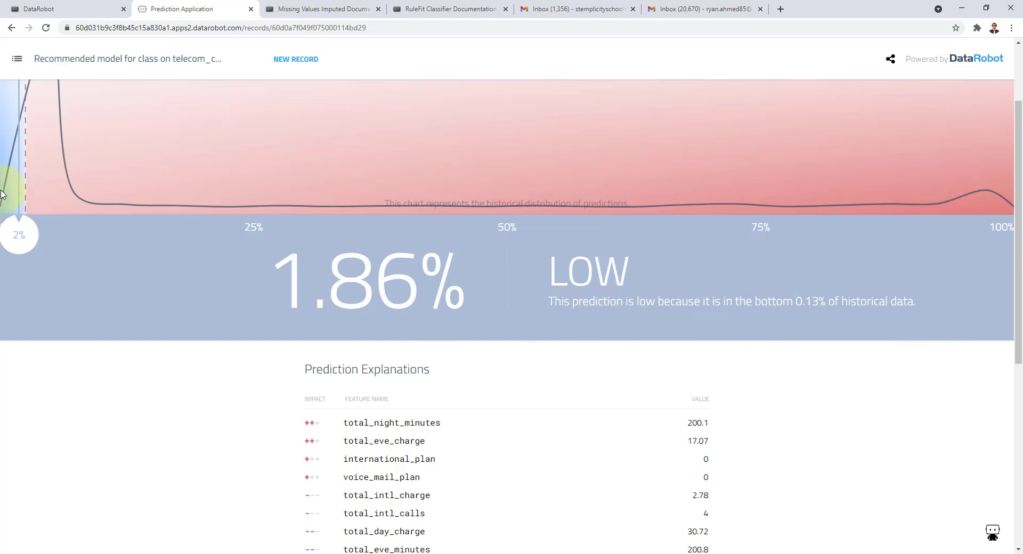
pyautogui.scroll(-3, 217, 282)
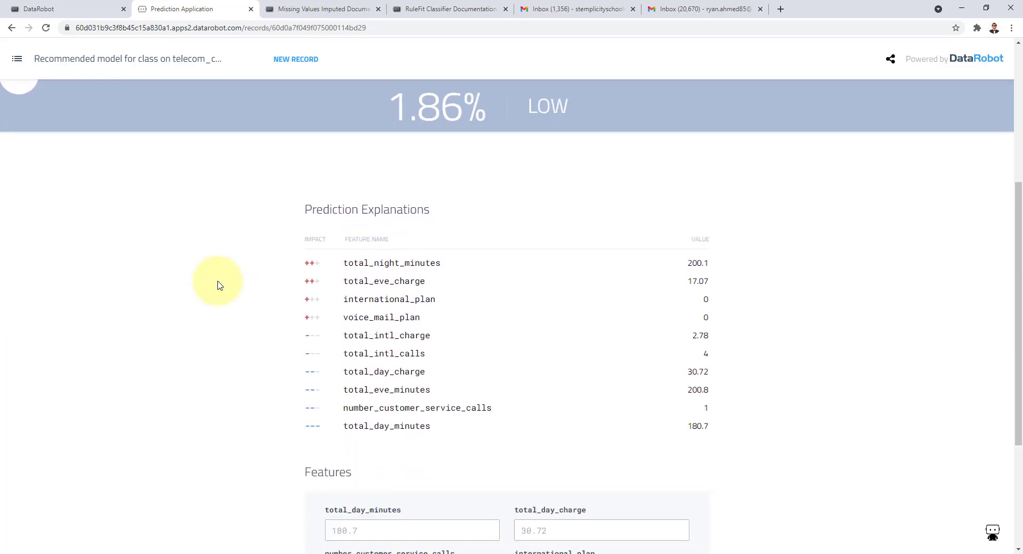
# Step: Inspect the Prediction Explanations rows total_night_minutes, international_plan and voice_mail_plan
pyautogui.moveTo(344, 264); pyautogui.dragTo(447, 264)
pyautogui.click(747, 275)
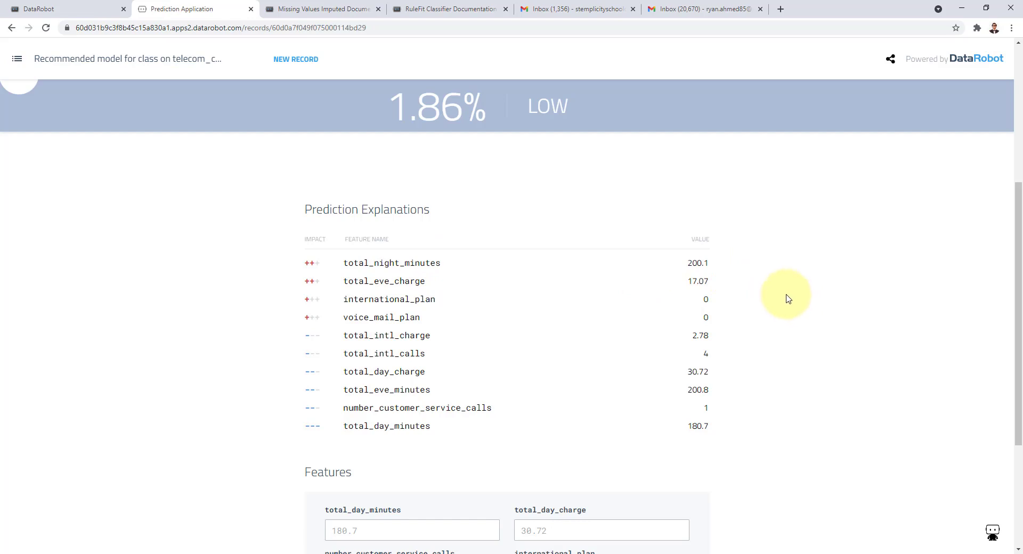
pyautogui.scroll(5, 783, 296)
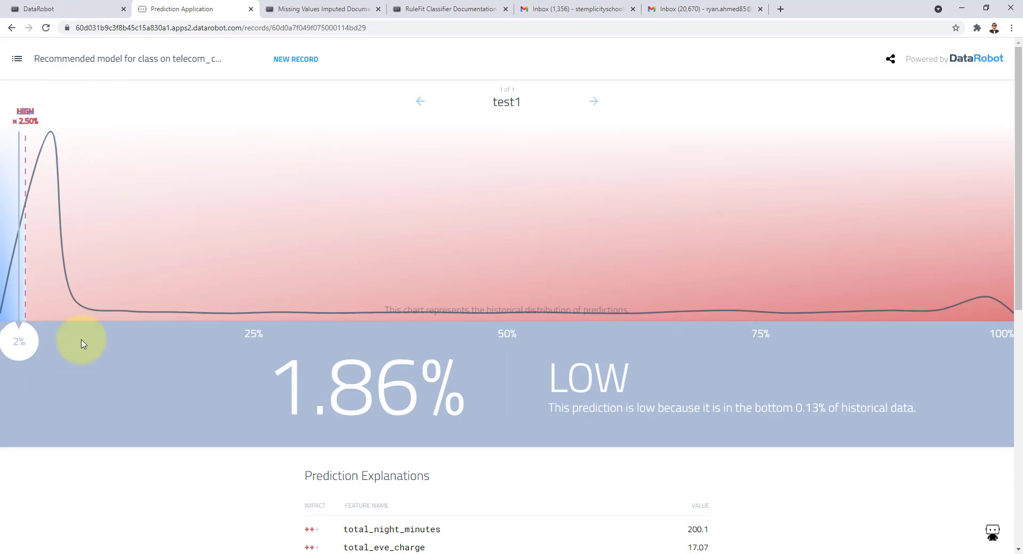
pyautogui.scroll(-5, 238, 445)
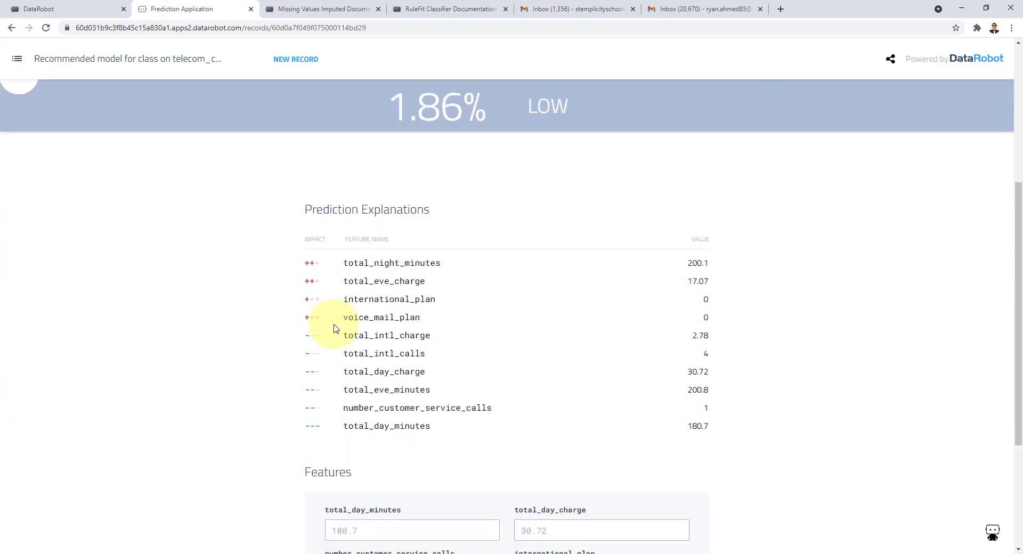
pyautogui.moveTo(348, 282); pyautogui.dragTo(429, 267)
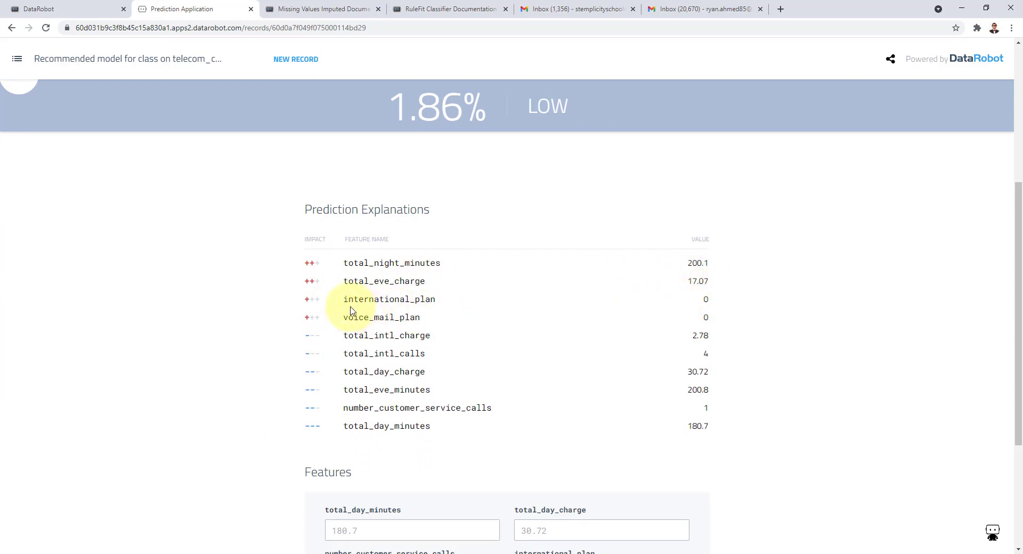
pyautogui.moveTo(349, 315); pyautogui.dragTo(678, 321)
pyautogui.click(683, 298)
pyautogui.click(678, 321)
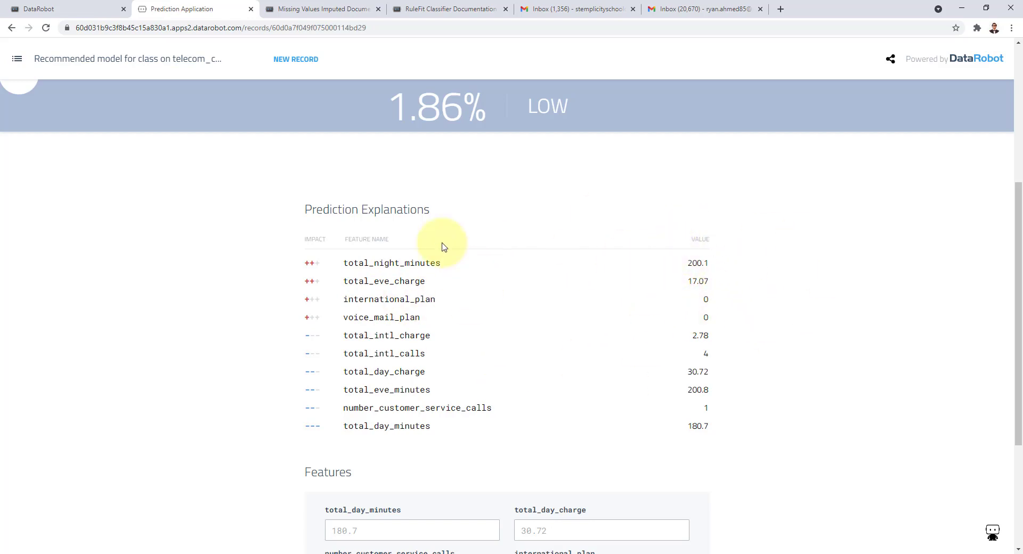
pyautogui.moveTo(307, 215); pyautogui.dragTo(591, 201)
pyautogui.click(592, 201)
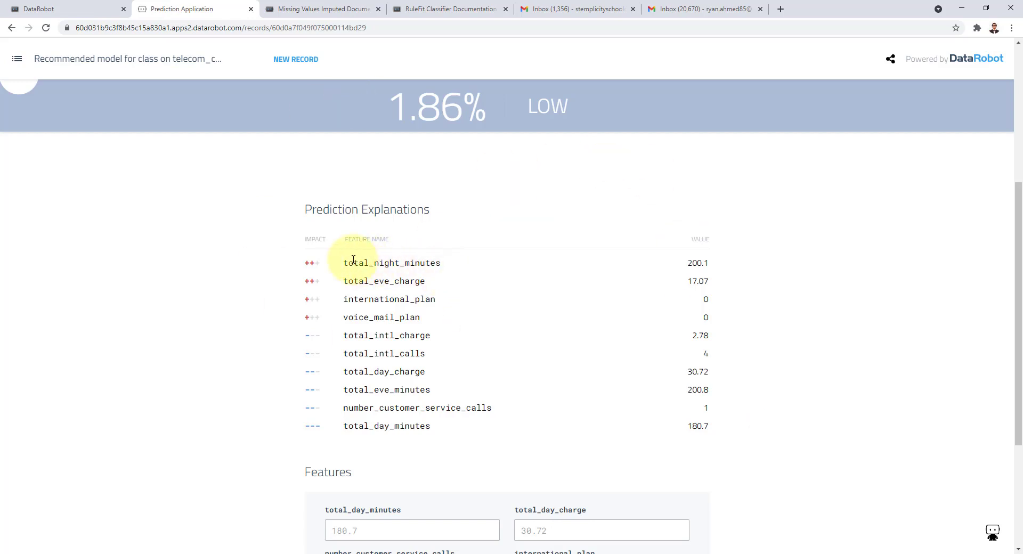
# Step: Check the explanation values: total_night_minutes 200.1 and total_eve_charge 17.07
pyautogui.moveTo(685, 263); pyautogui.dragTo(706, 264)
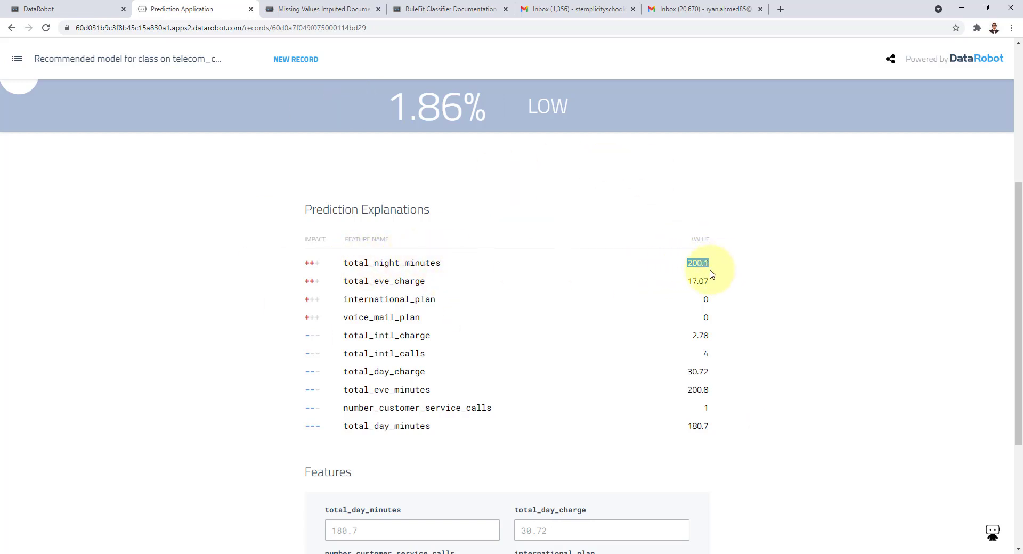
pyautogui.moveTo(364, 281); pyautogui.dragTo(434, 283)
pyautogui.moveTo(691, 281); pyautogui.dragTo(711, 283)
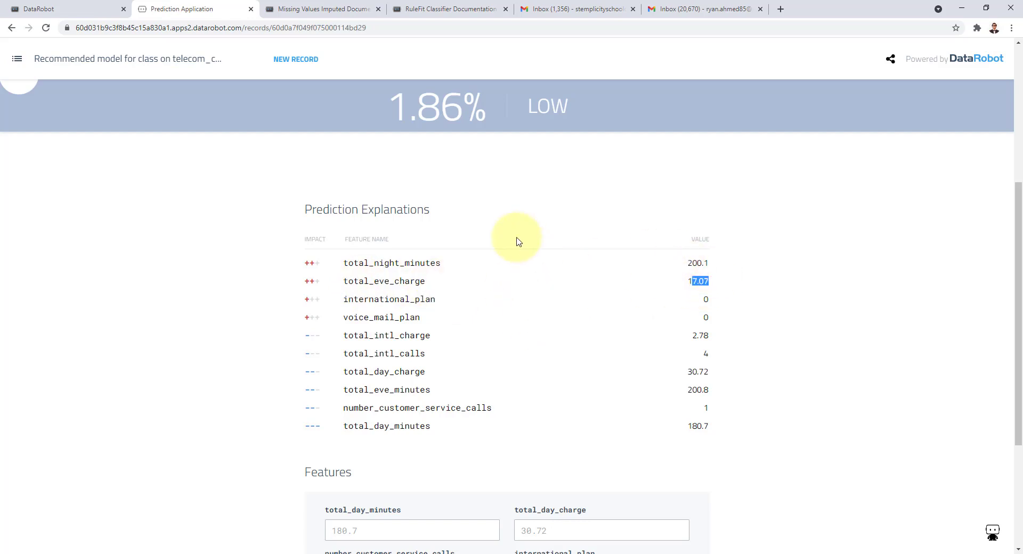
pyautogui.scroll(5, 517, 241)
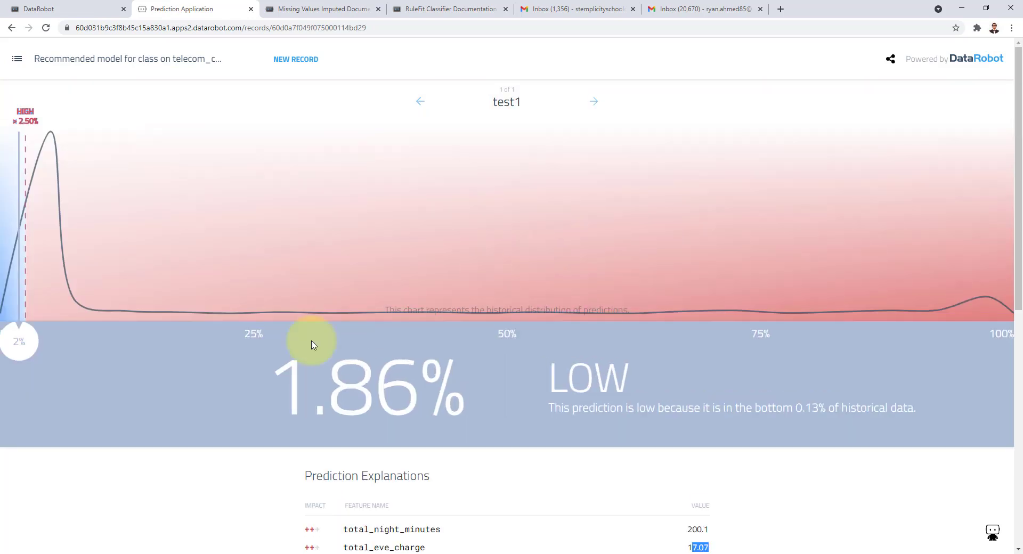
pyautogui.scroll(-9, 269, 416)
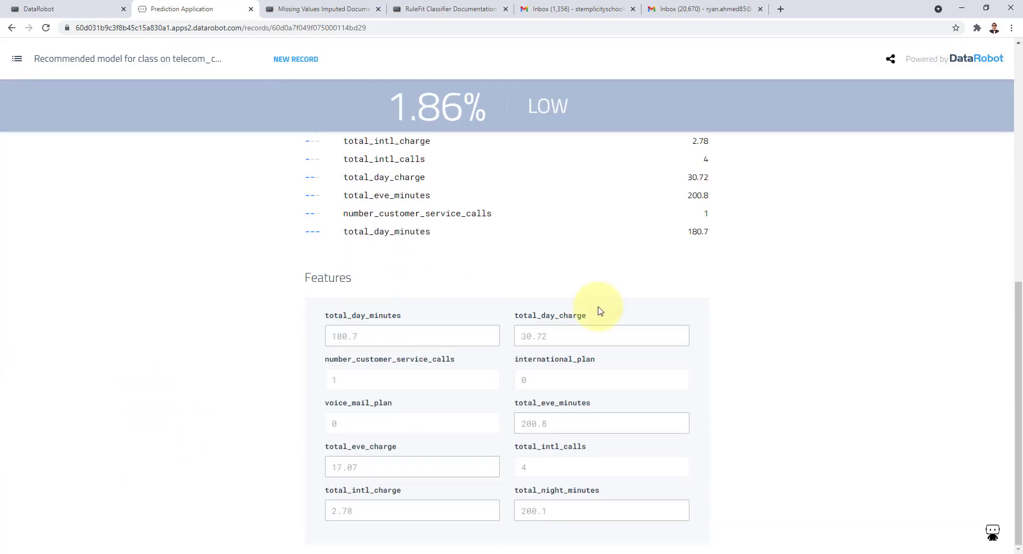
pyautogui.scroll(1, 838, 307)
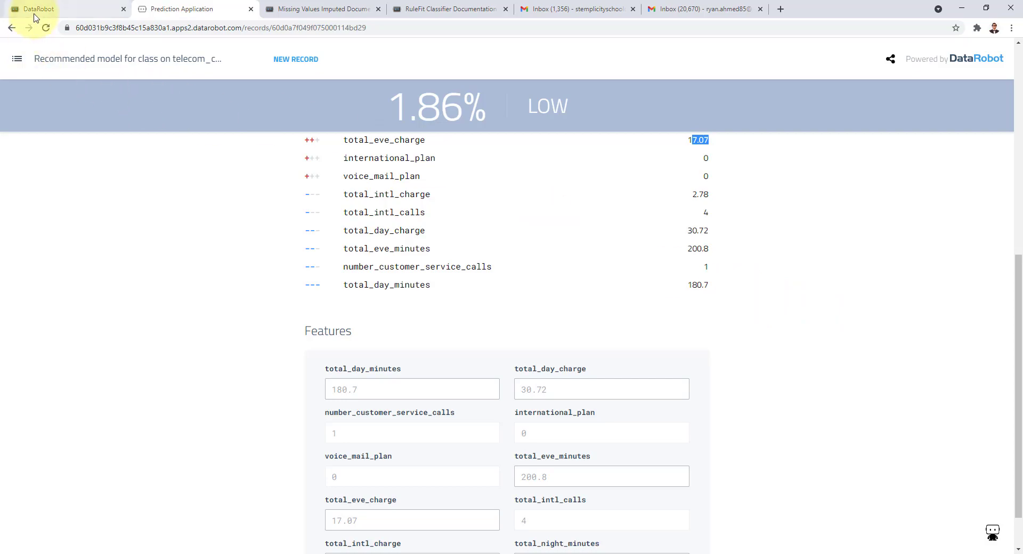
pyautogui.click(24, 9)
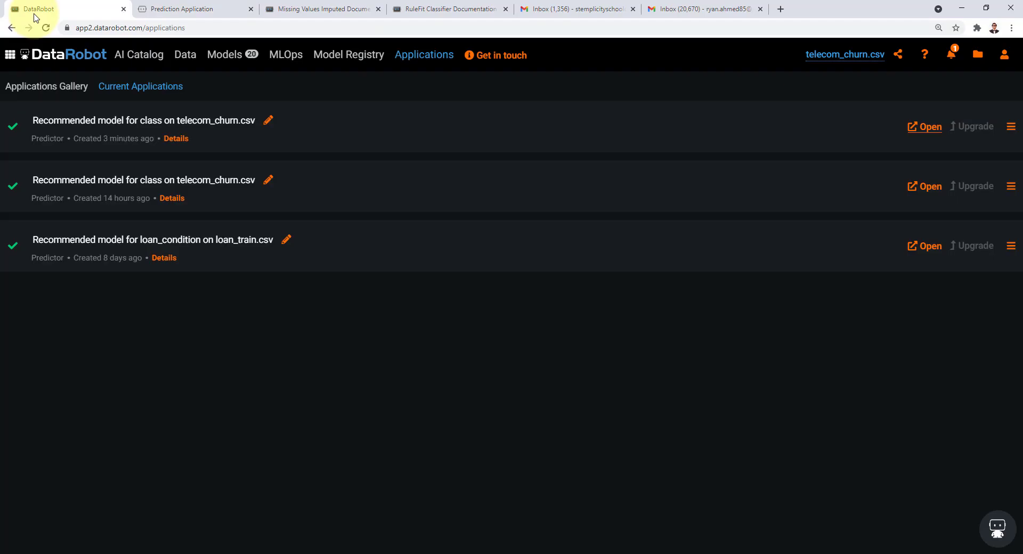
pyautogui.click(229, 55)
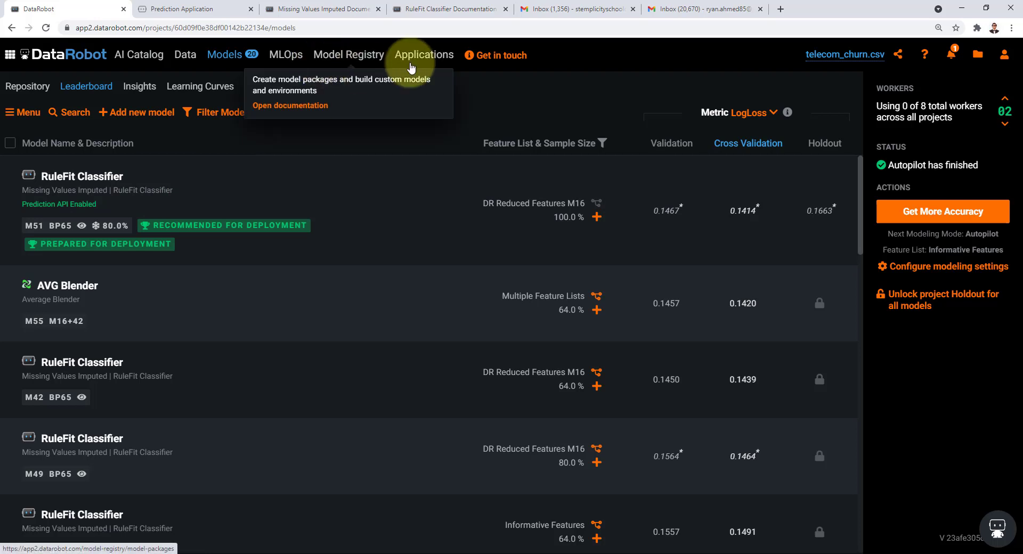
pyautogui.click(213, 8)
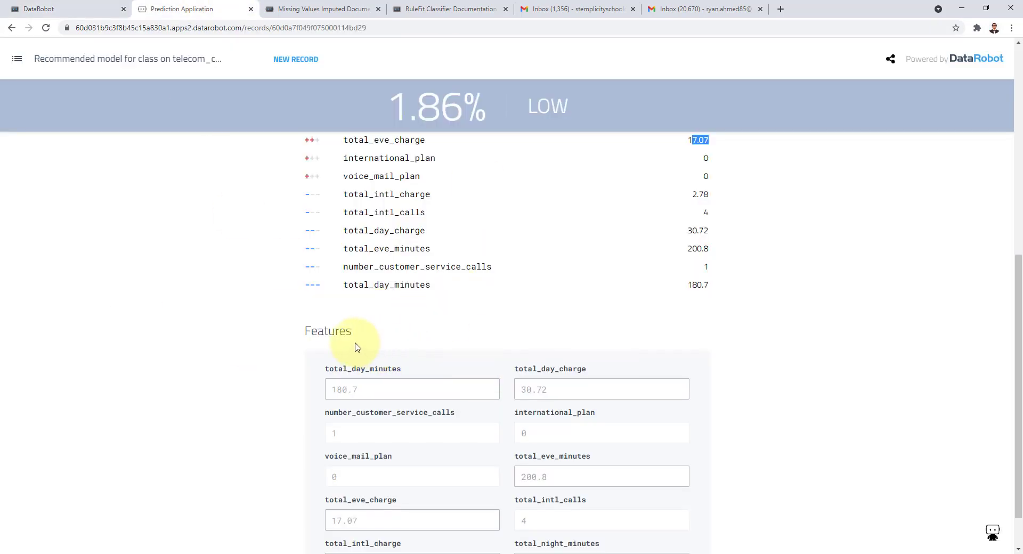